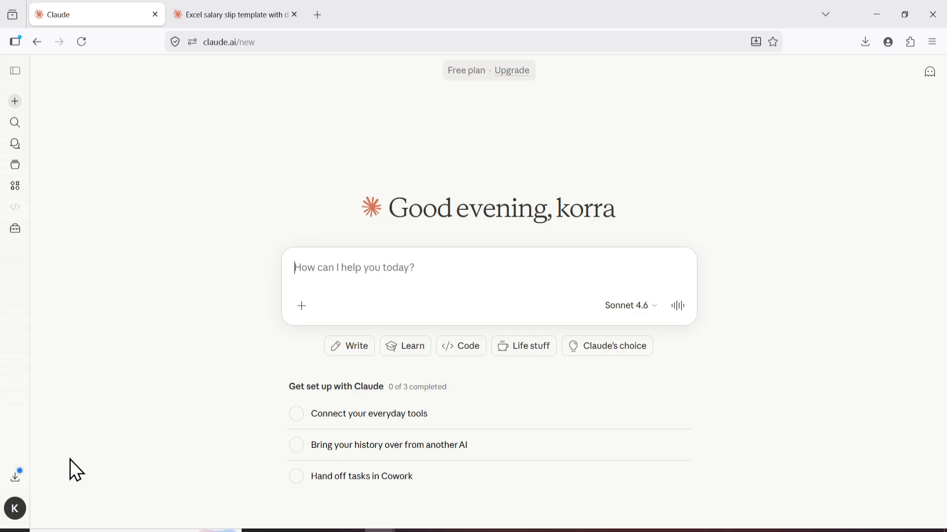
Open the account settings and turn on Code execution and file creation under Capabilities
click(18, 512)
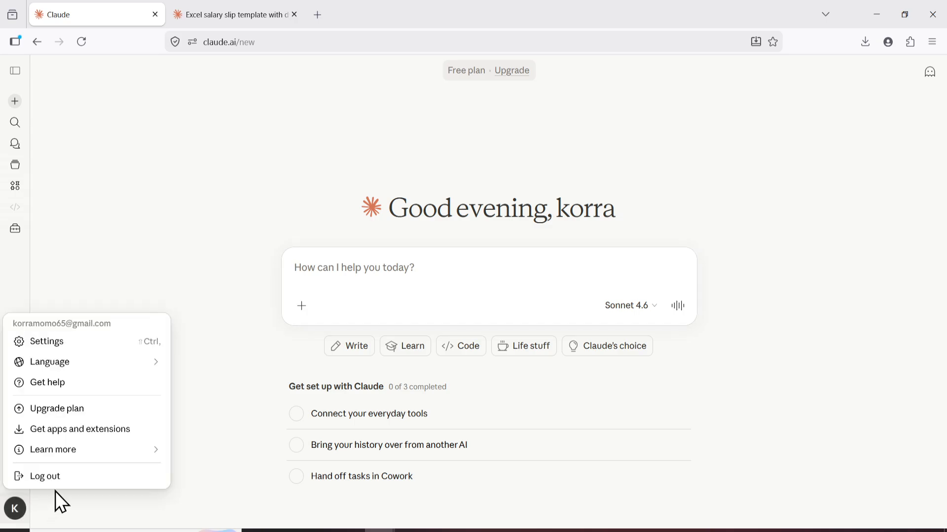
click(49, 346)
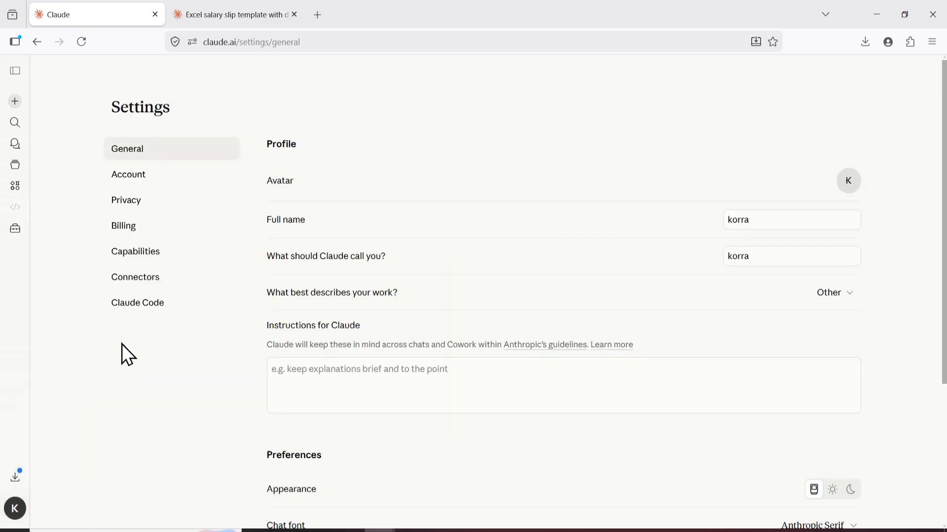
click(133, 254)
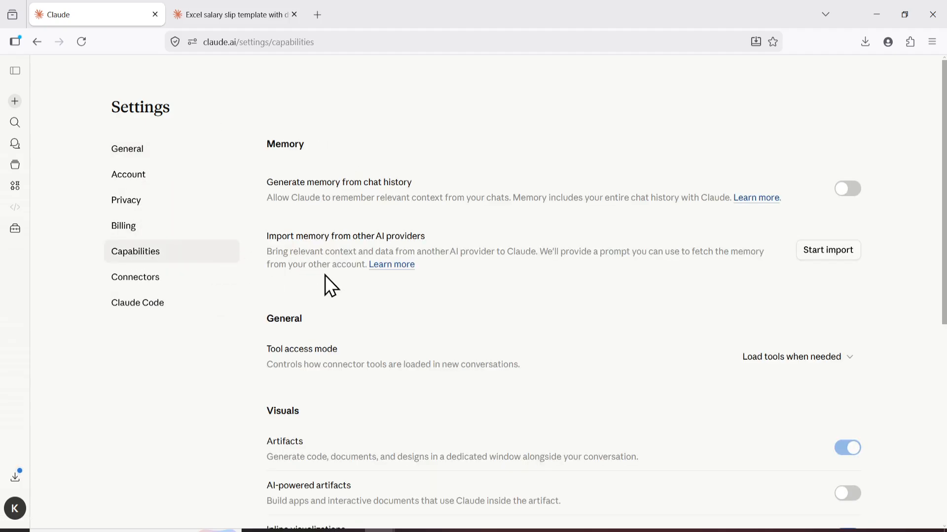
middle_click(359, 315)
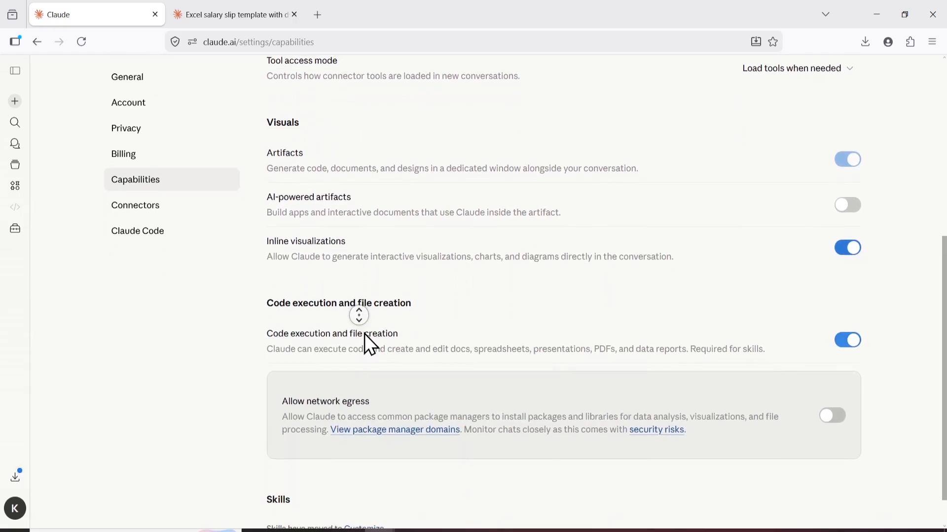
middle_click(356, 325)
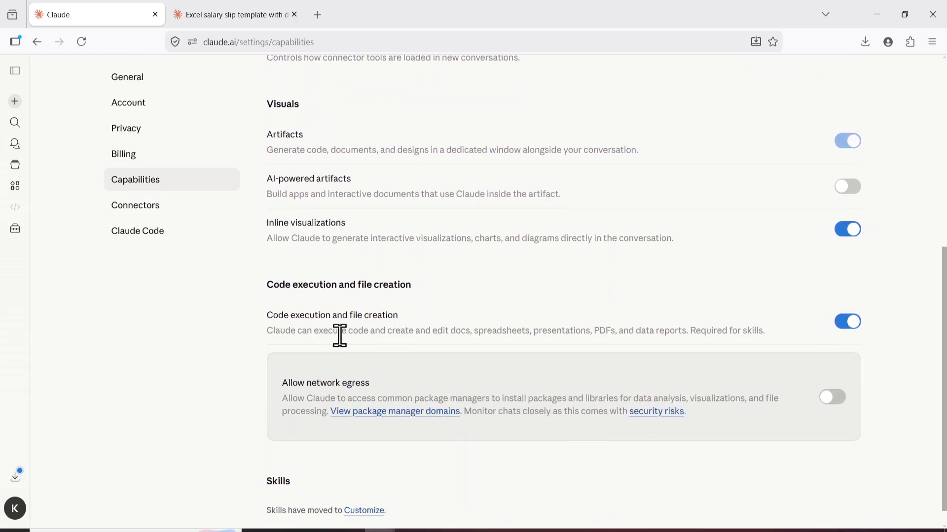
drag(409, 322, 256, 309)
click(303, 312)
middle_click(537, 392)
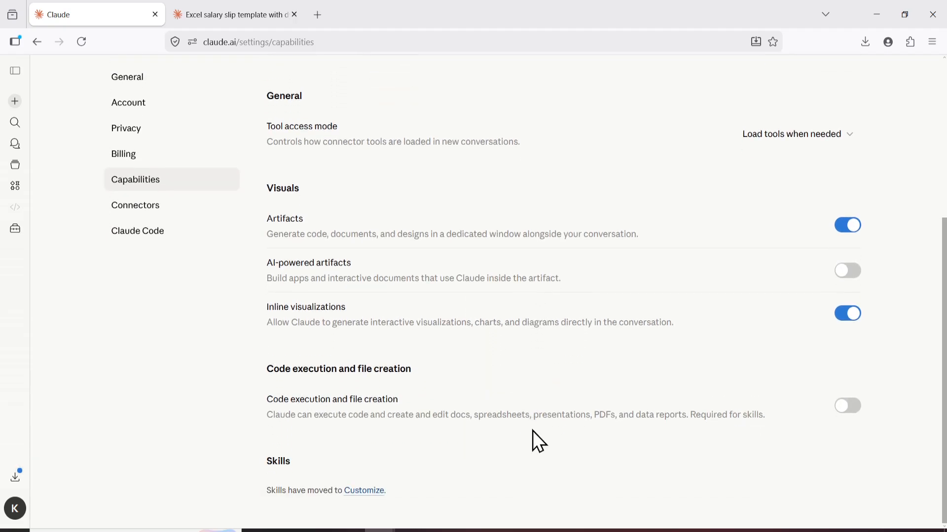
click(851, 416)
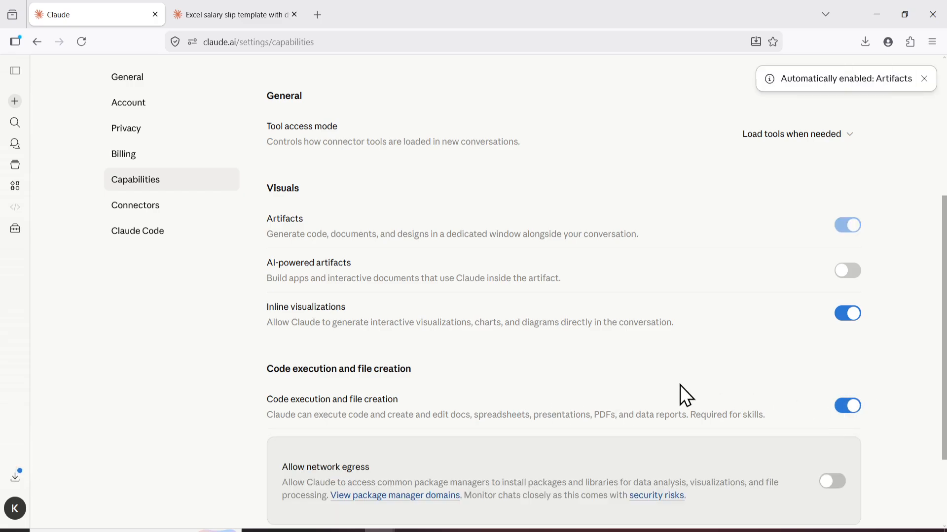
middle_click(678, 383)
middle_click(890, 428)
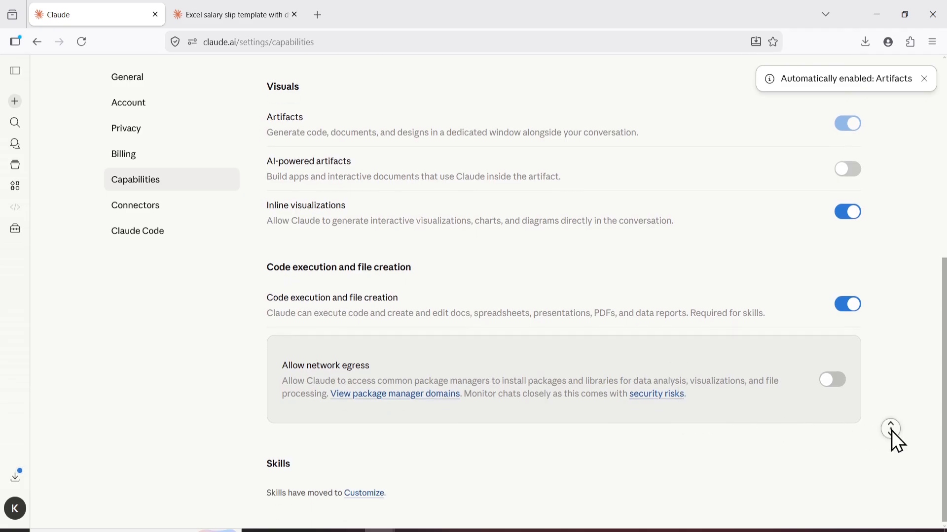
middle_click(901, 384)
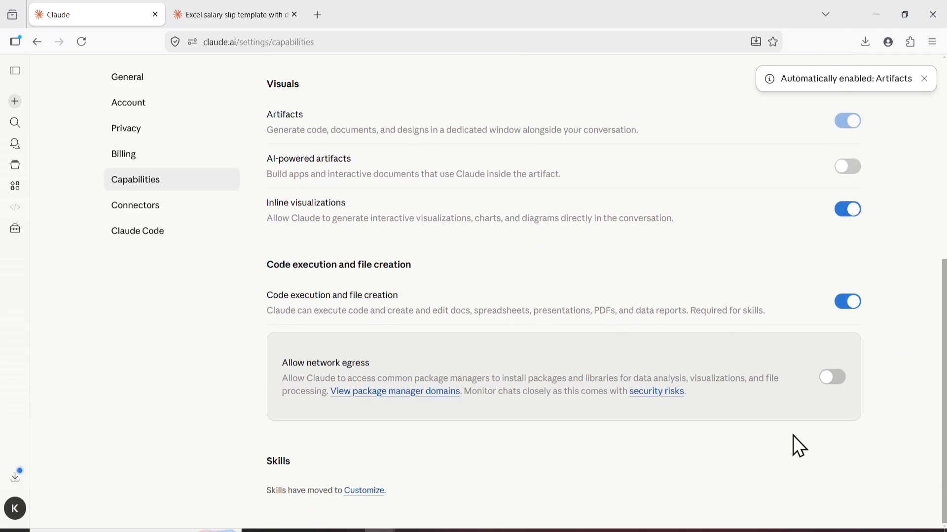
scroll(211, 319, up, 7)
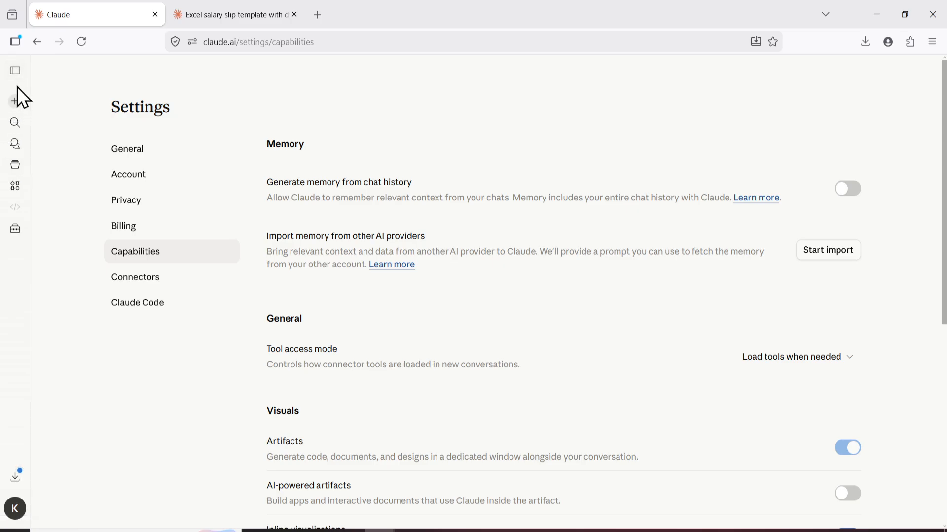
Start a new chat, copy the salary slip prompt from Notepad, and paste it into the message box
click(17, 102)
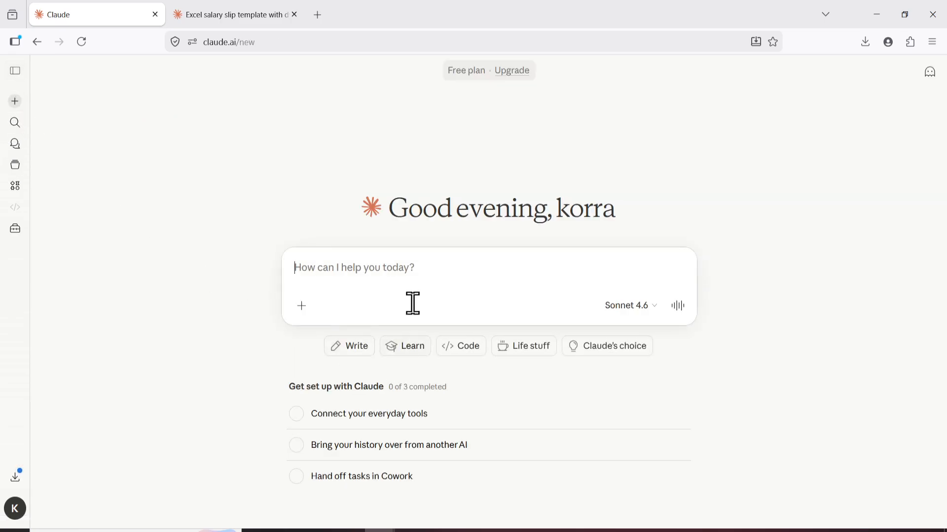
click(441, 529)
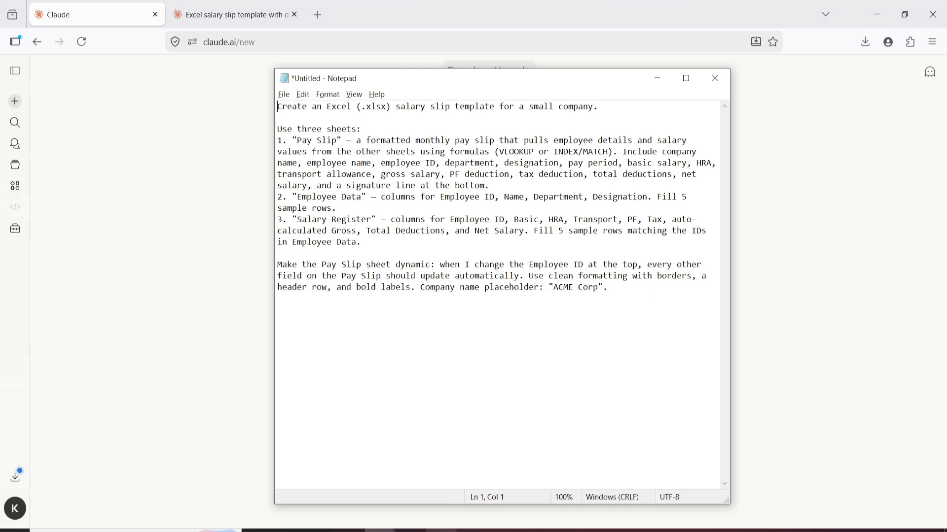
drag(624, 305, 213, 79)
key(ctrl+c)
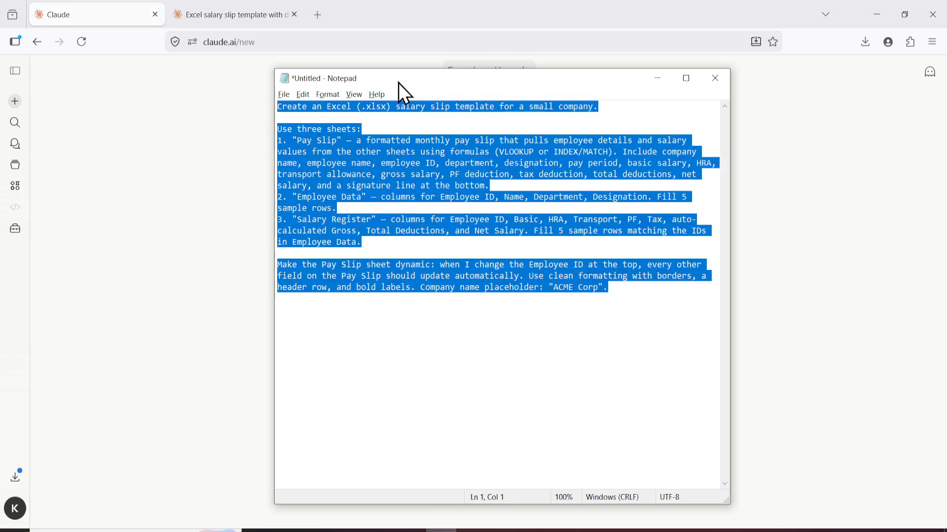
click(208, 311)
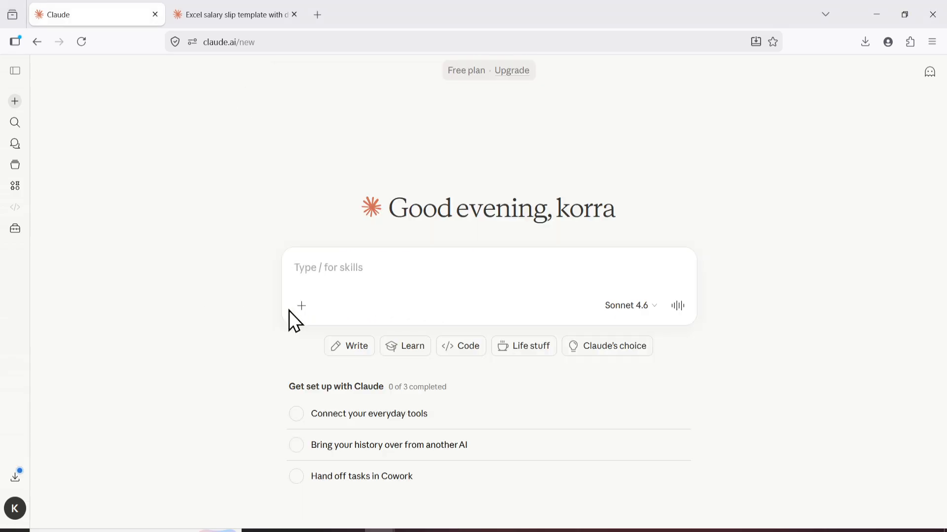
click(403, 266)
key(ctrl+v)
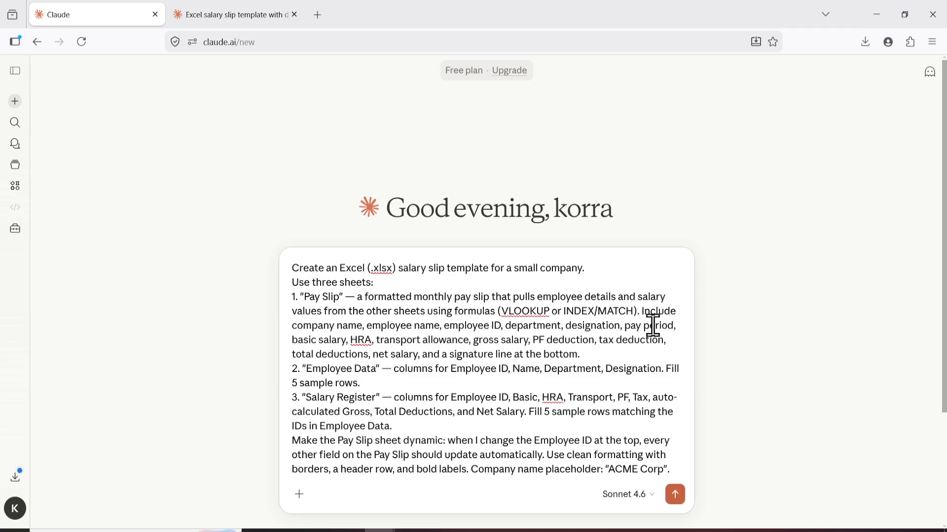
Review the pasted prompt's sheet requirements section by section, then send it
middle_click(752, 326)
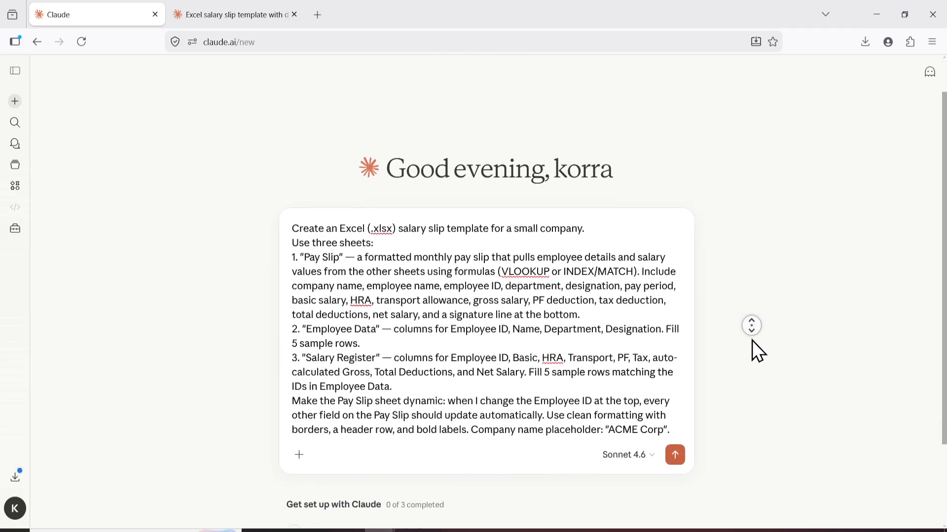
middle_click(752, 342)
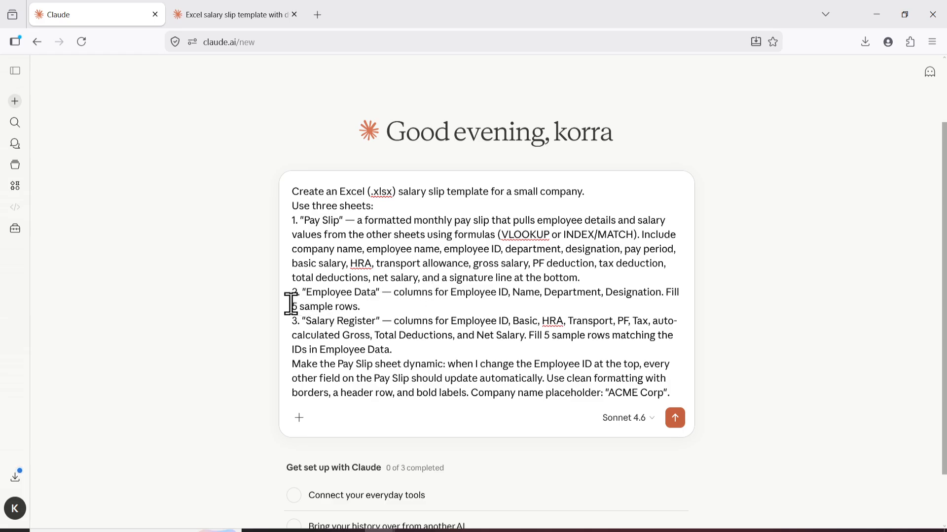
drag(291, 304, 370, 298)
drag(306, 321, 379, 320)
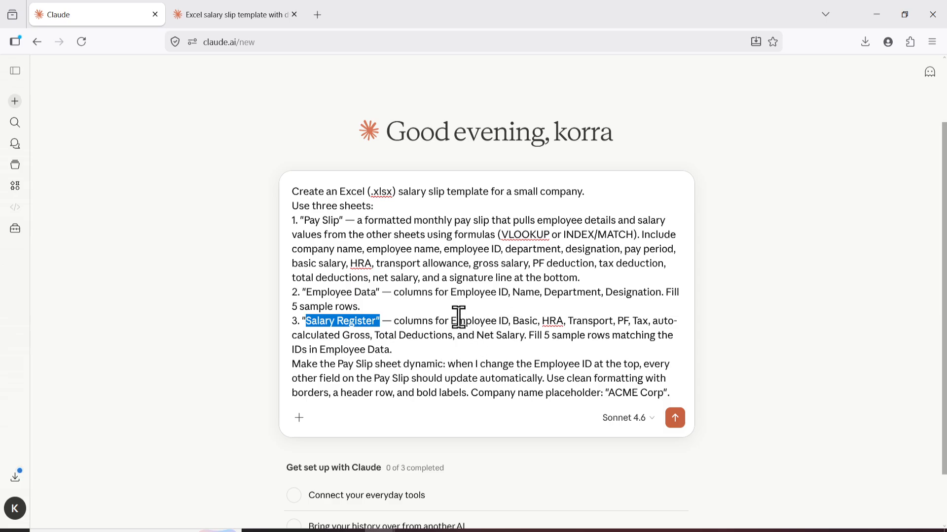
drag(448, 321, 404, 349)
click(362, 364)
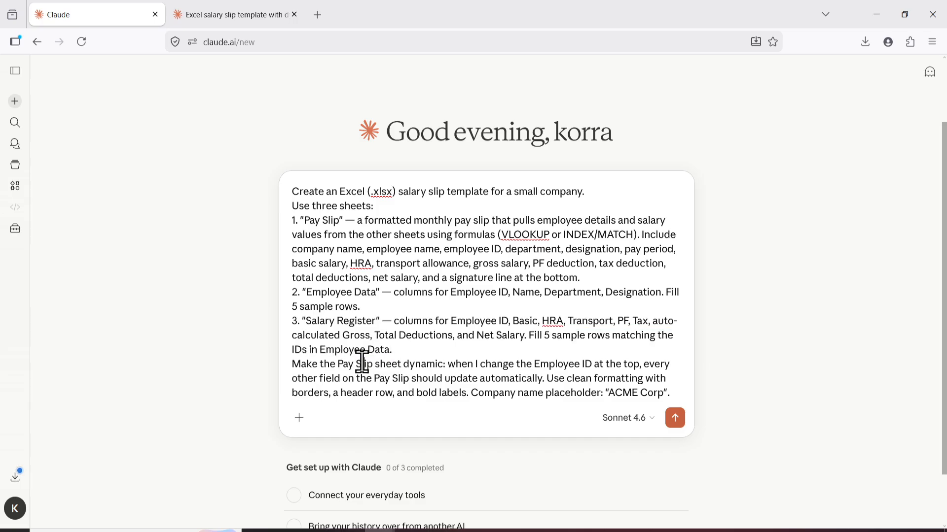
drag(290, 365, 449, 369)
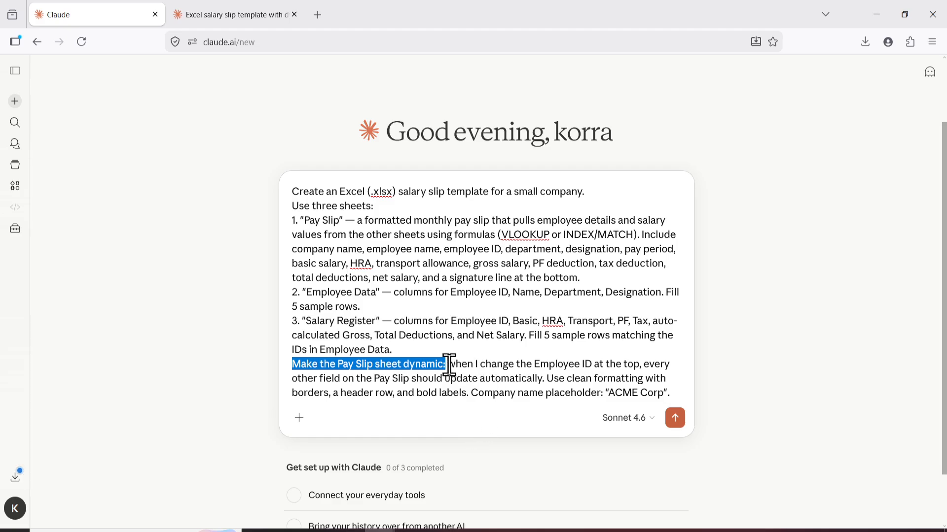
drag(450, 365, 682, 397)
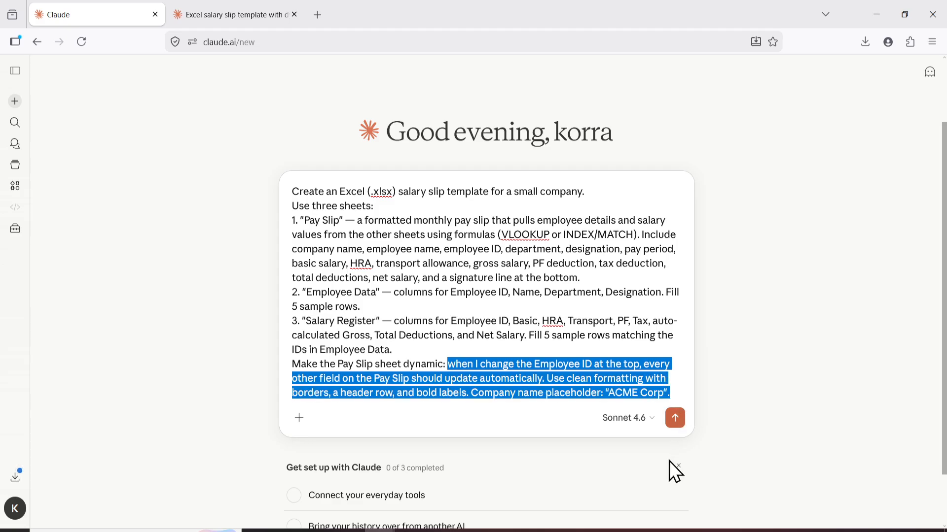
click(841, 420)
middle_click(557, 291)
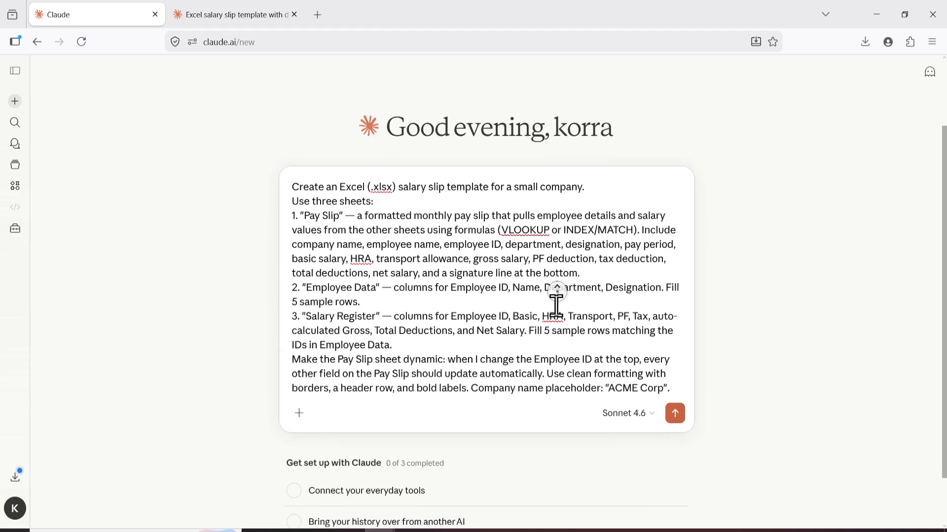
drag(545, 321, 553, 368)
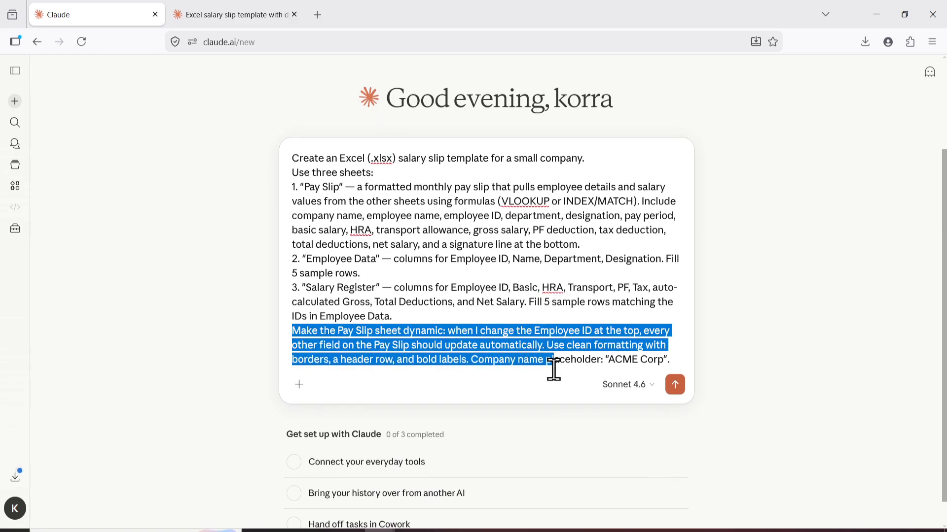
click(770, 299)
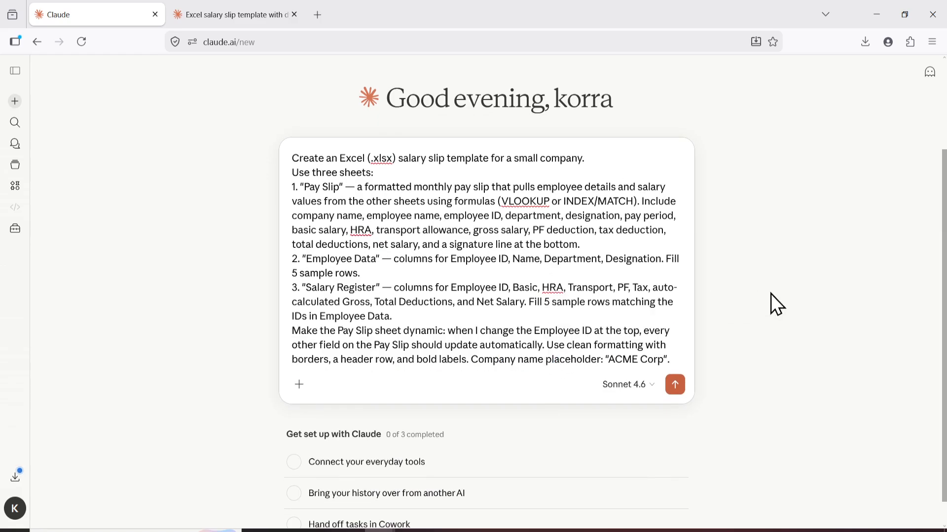
click(675, 385)
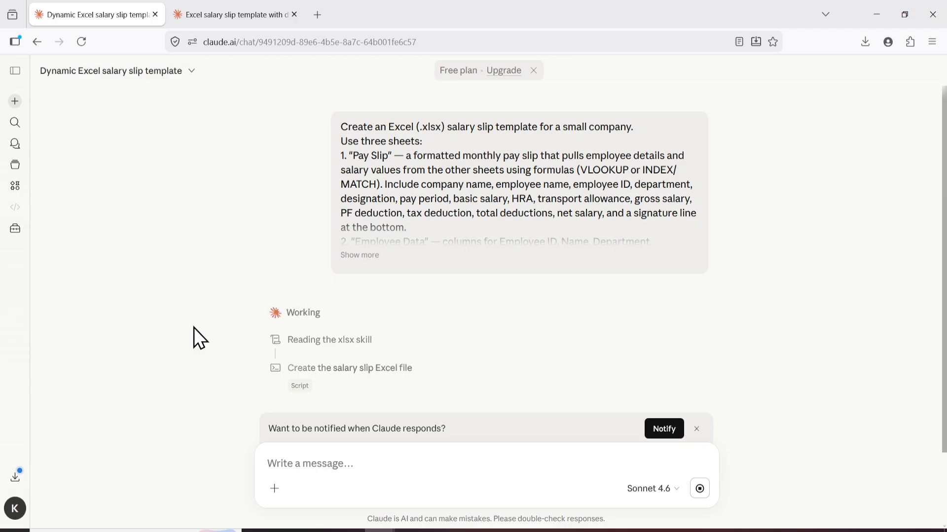
Switch to the other chat tab with the finished template and download the Acme salary slip spreadsheet
key(ctrl+Tab)
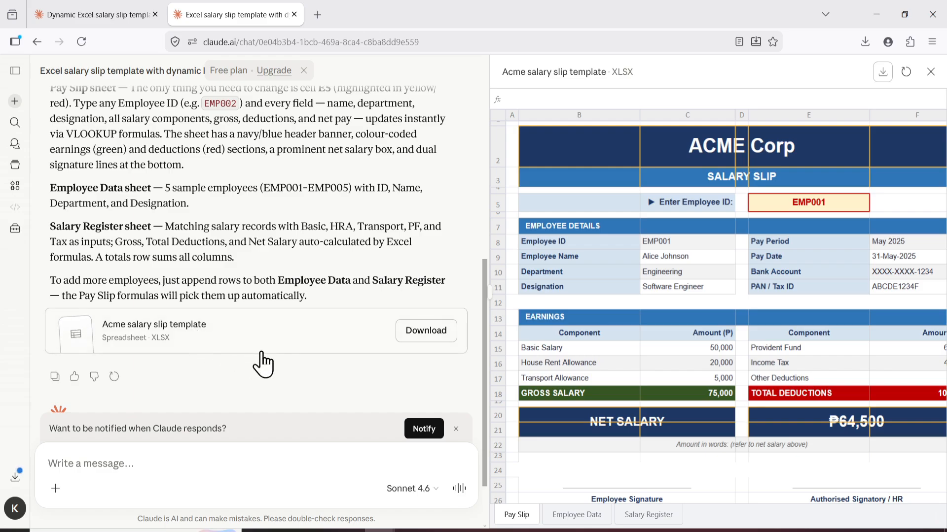
drag(485, 315, 467, 311)
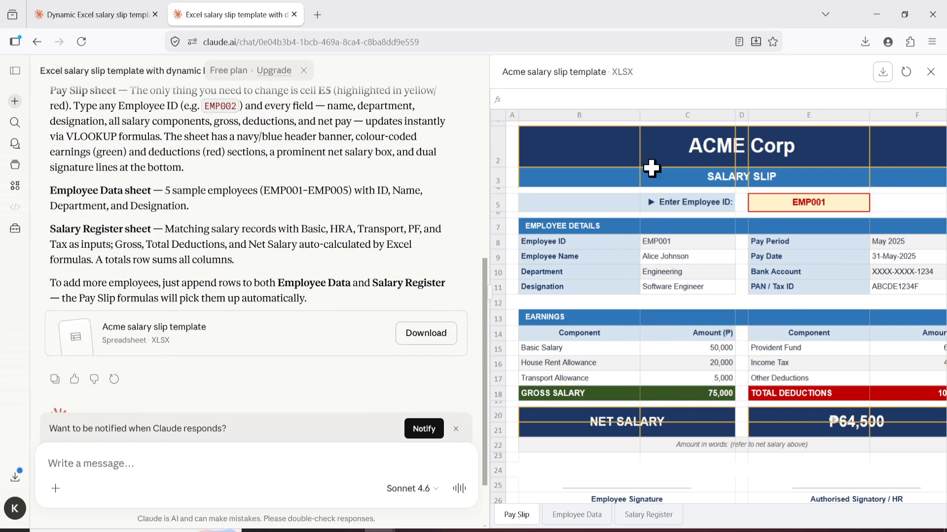
click(414, 339)
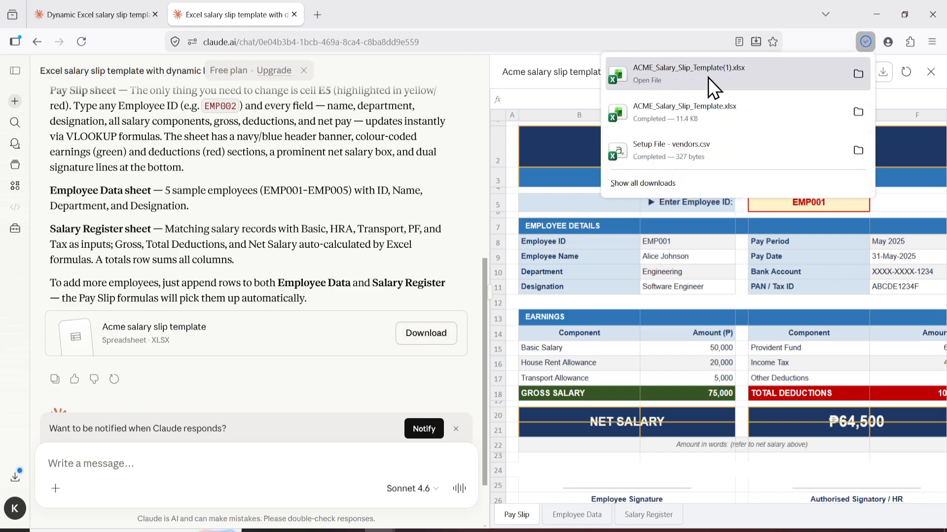
Open the downloaded ACME_Salary_Slip_Template(1).xlsx in Excel
click(679, 72)
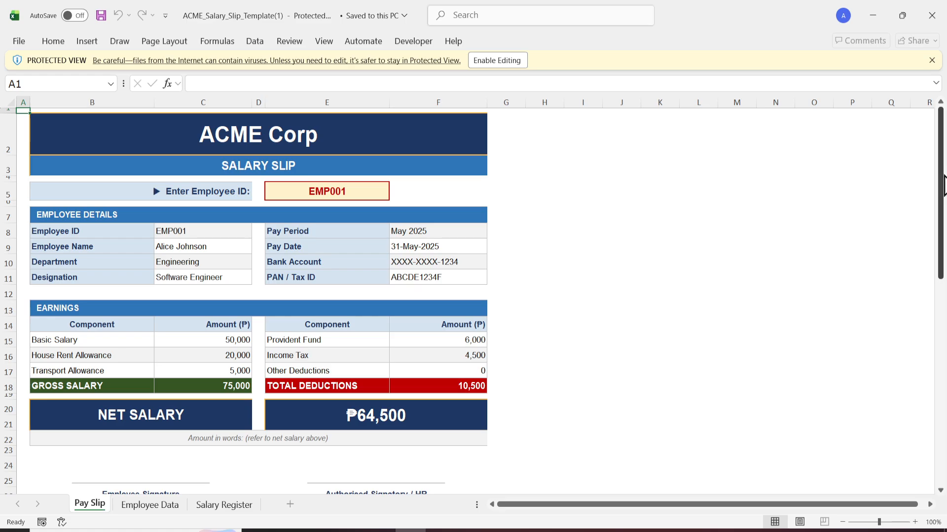
mouse_move(941, 186)
mouse_down()
mouse_move(942, 239)
mouse_move(942, 187)
mouse_up()
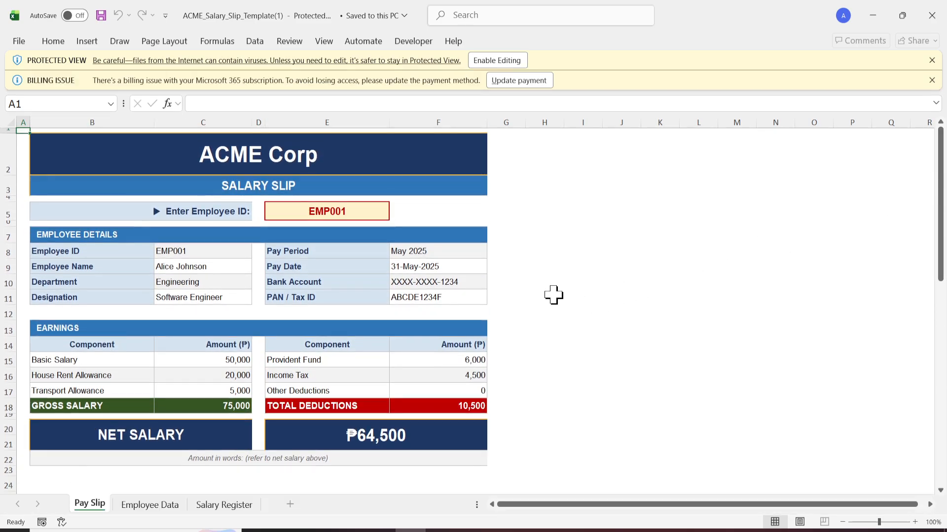
click(552, 295)
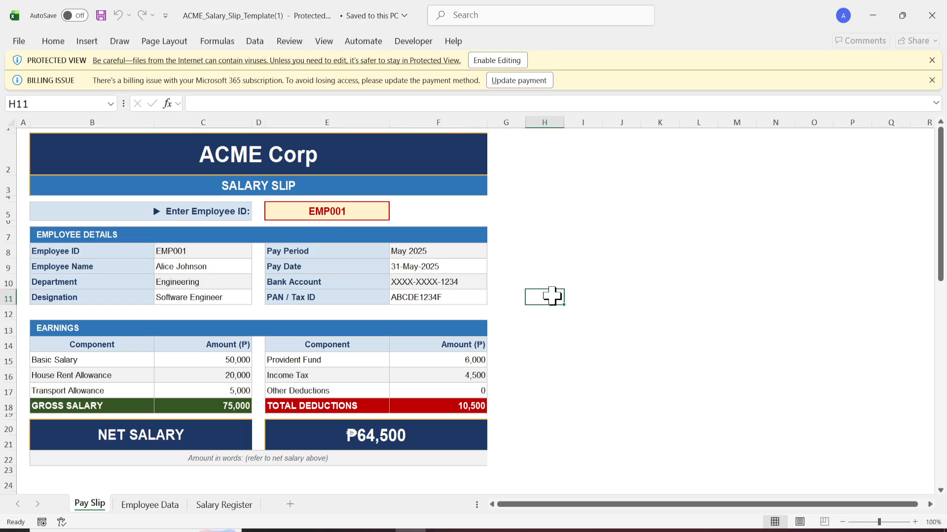